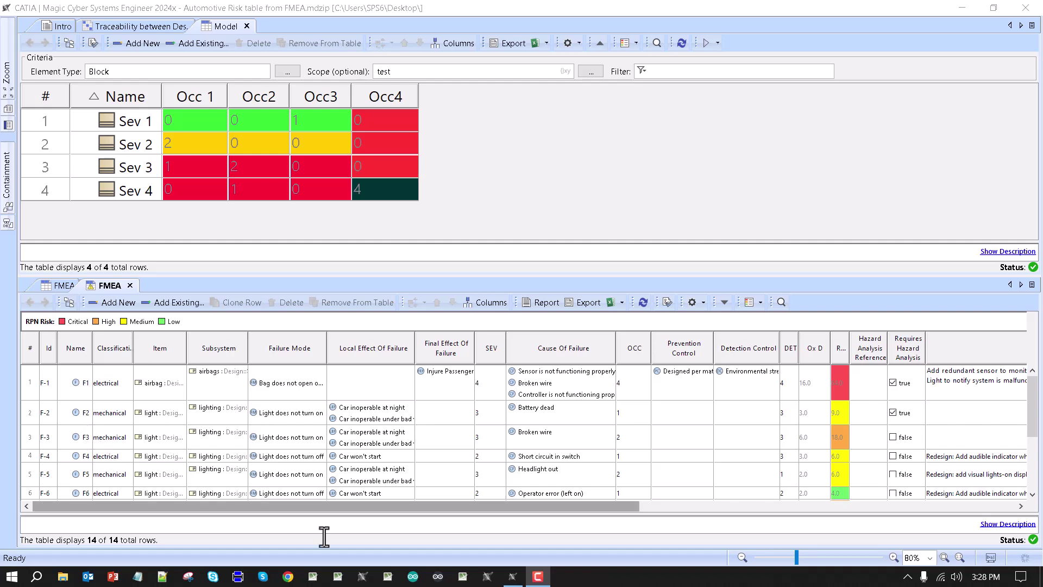
Step: Rearrange the panes and return to the FMEA item table showing SEV and OCC
drag(387, 510, 561, 514)
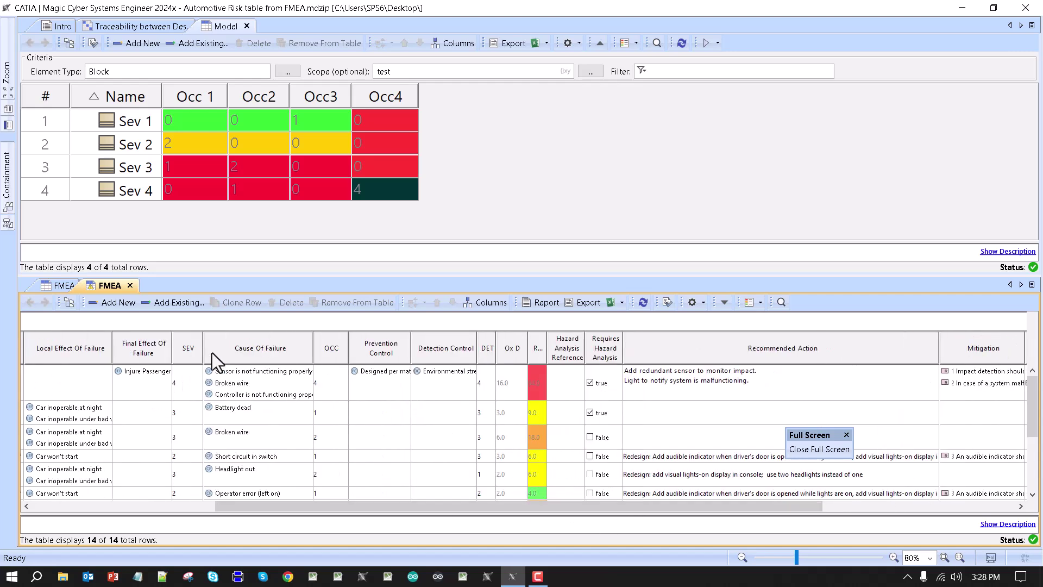
drag(373, 508, 619, 508)
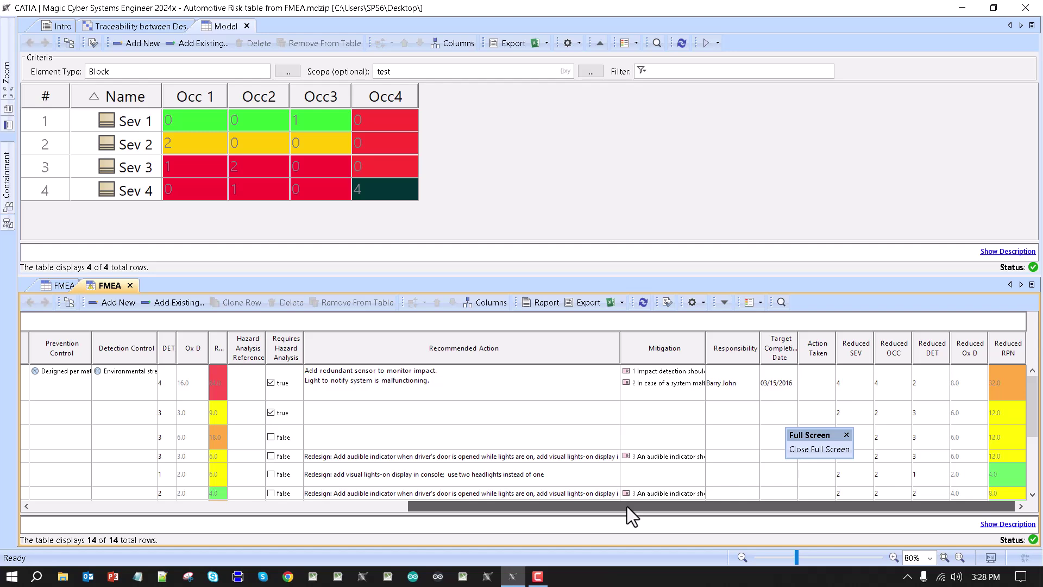
drag(553, 510, 33, 514)
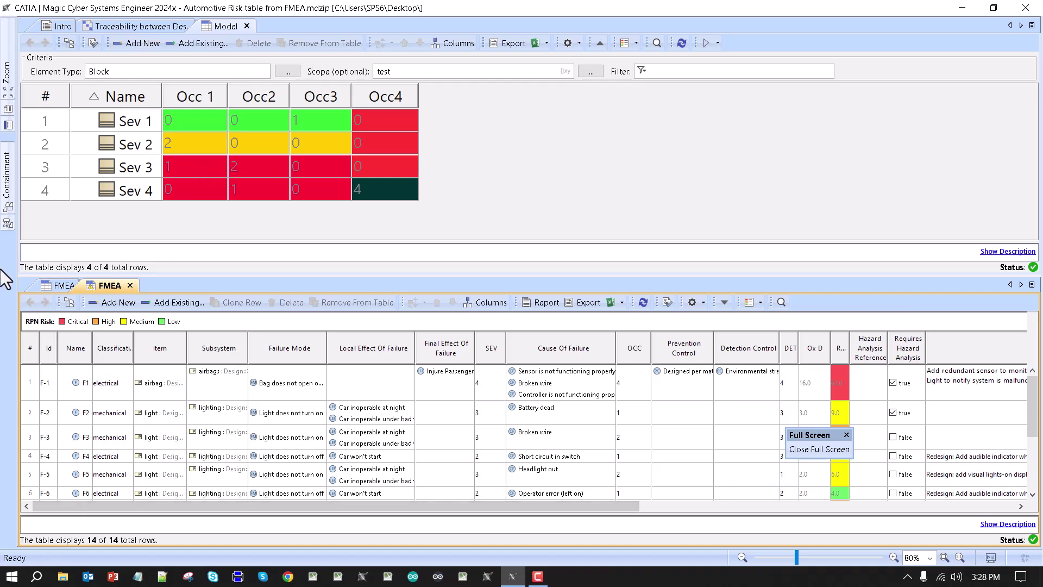
click(62, 287)
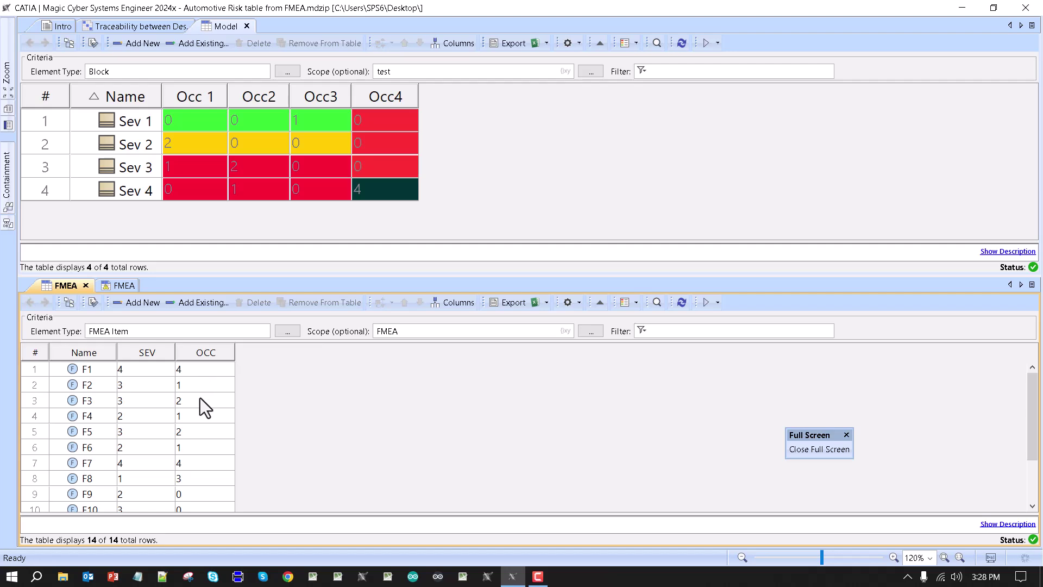
click(112, 288)
click(53, 287)
Step: Change F1's severity from 4 to 3
click(143, 369)
click(142, 369)
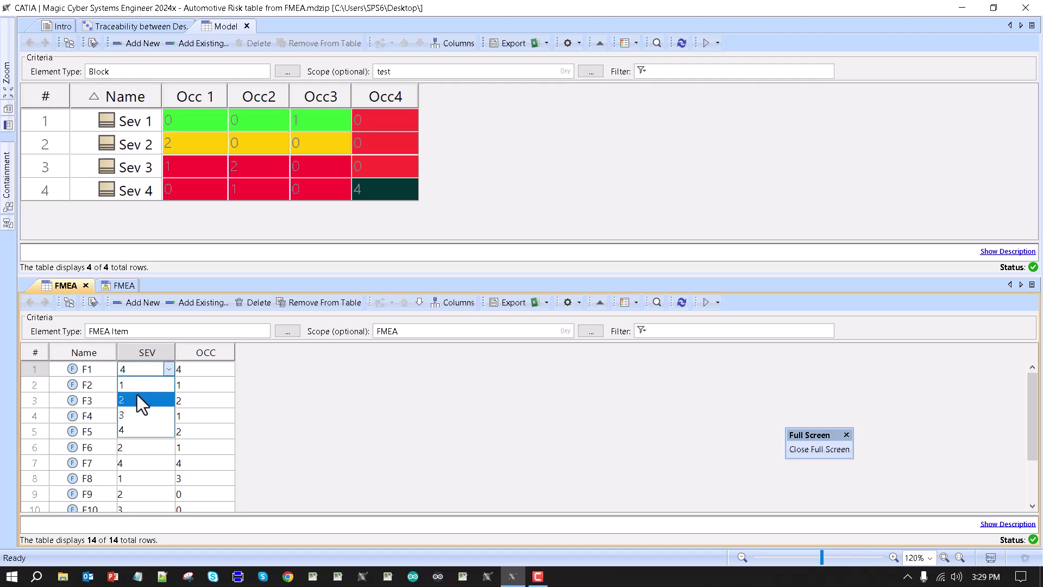
click(136, 414)
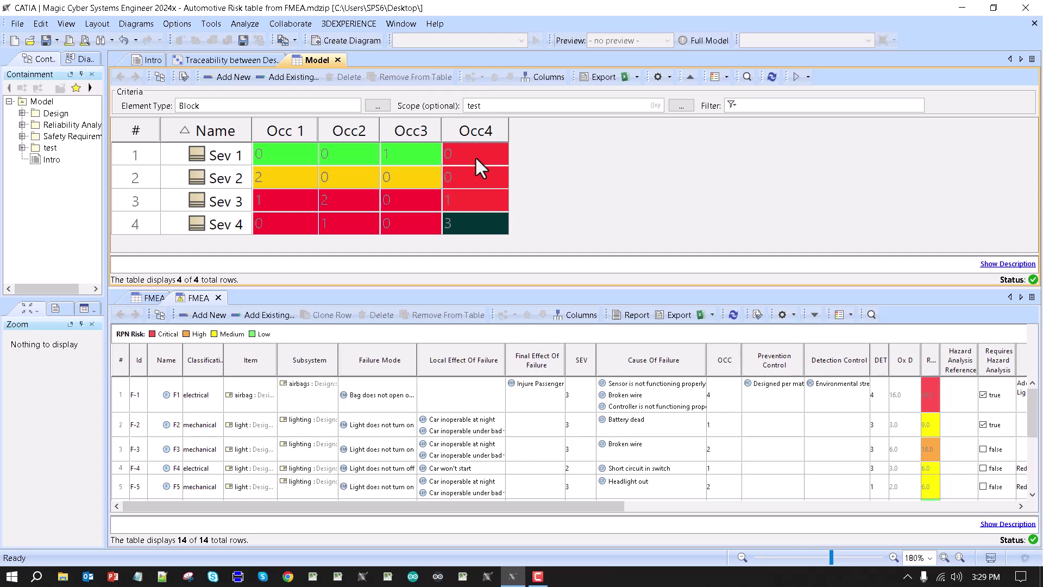
Step: In the SEV/OCC FMEA table, set F2's occurrence to 4
click(132, 303)
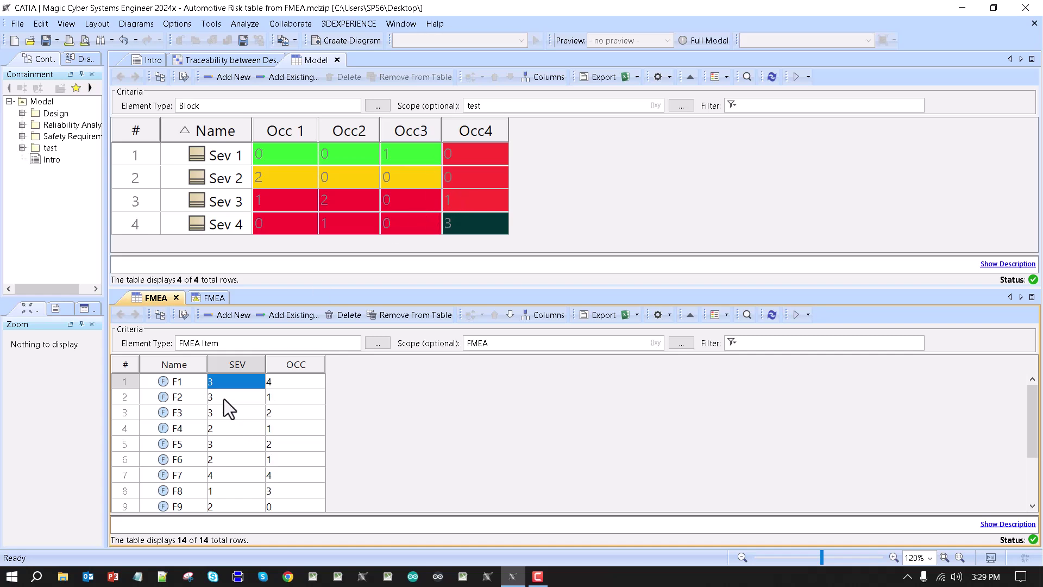
click(281, 397)
click(283, 398)
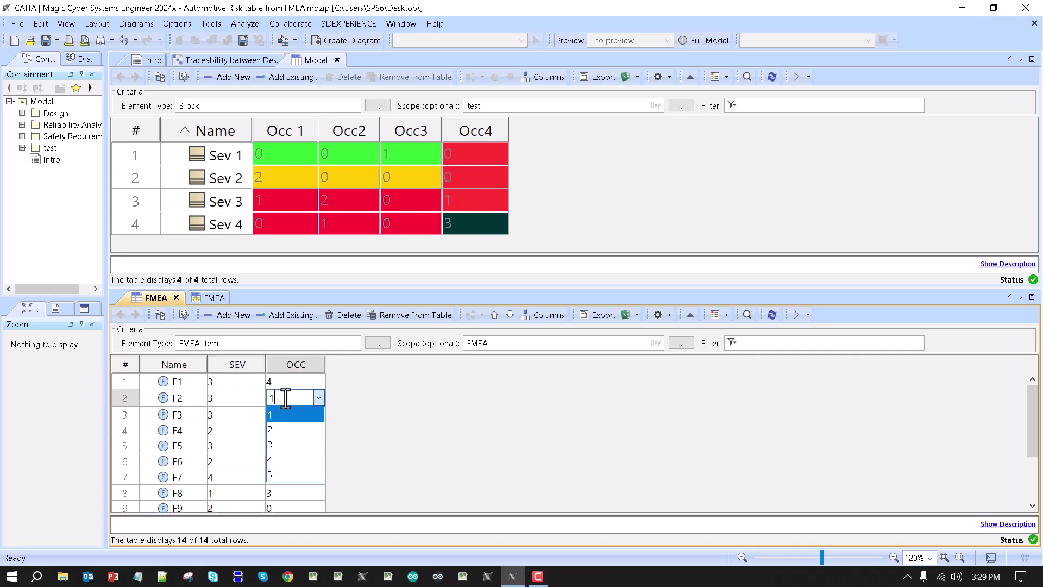
click(283, 457)
Step: Refresh the risk matrix through View > Refresh so its counts recalculate
click(449, 208)
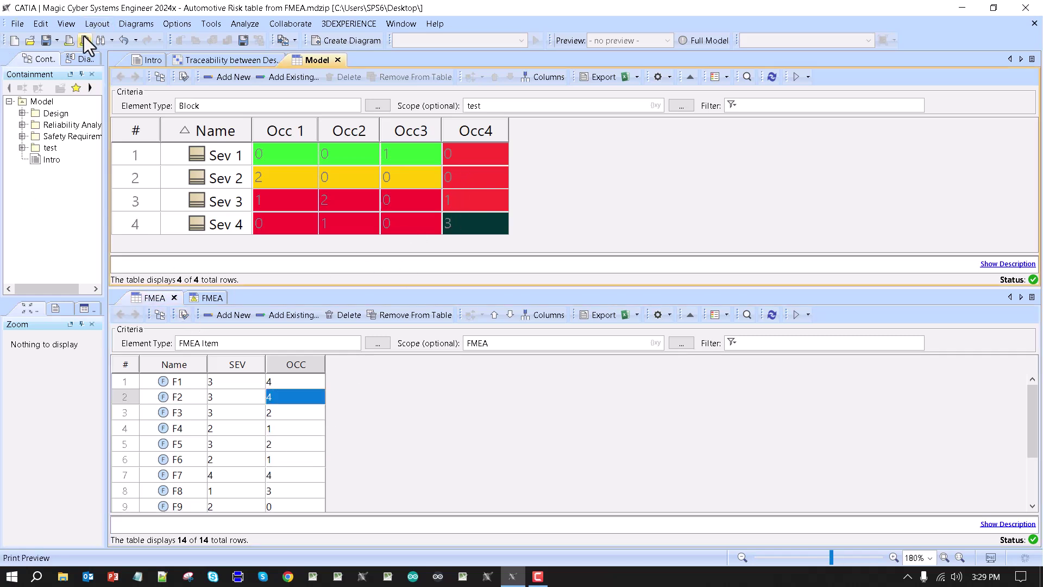
click(66, 25)
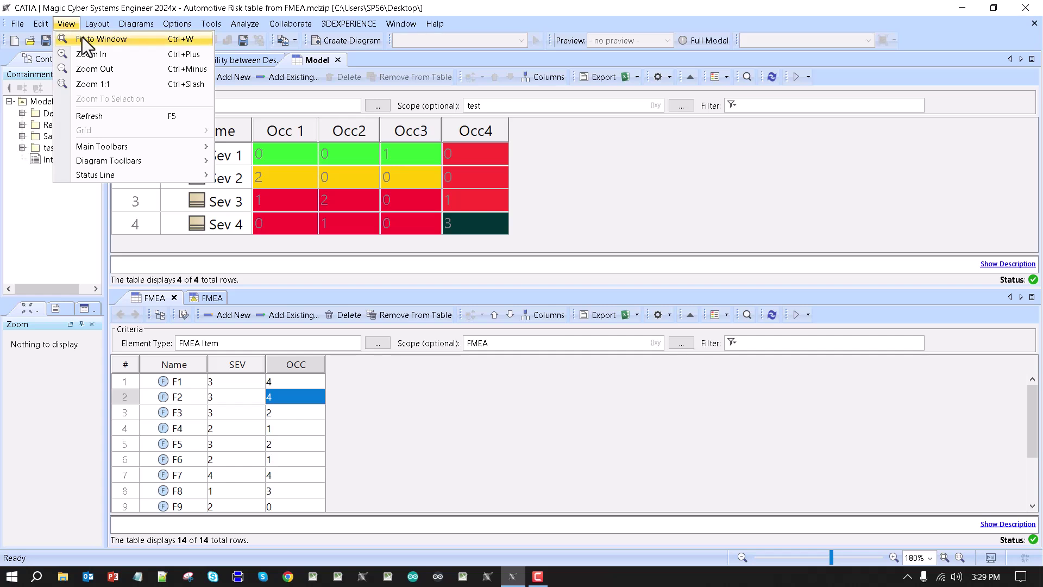
click(120, 121)
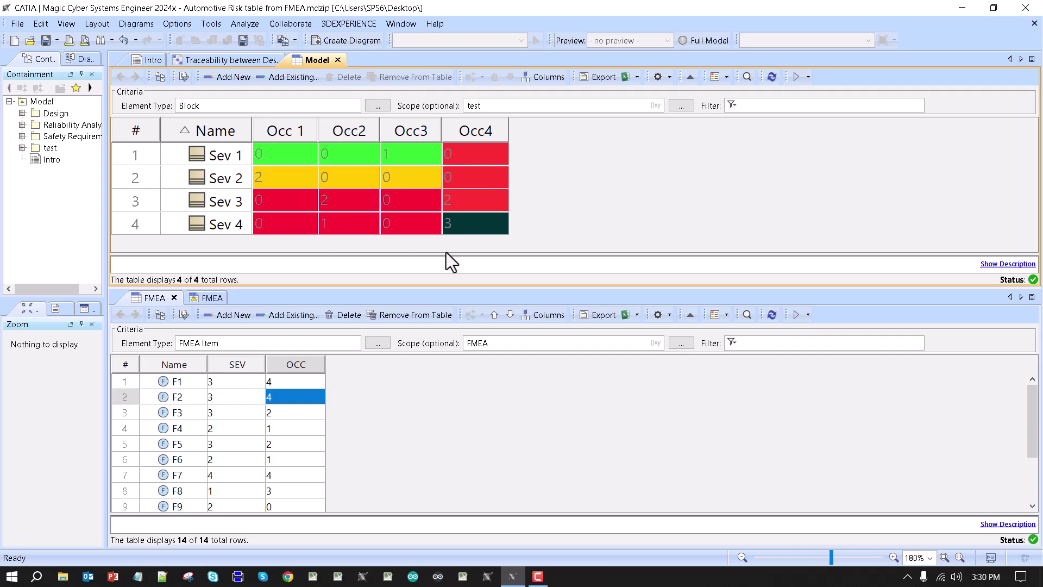
Step: Display the applied Risk legend on the matrix and enlarge the pane to show all Sev rows
click(728, 78)
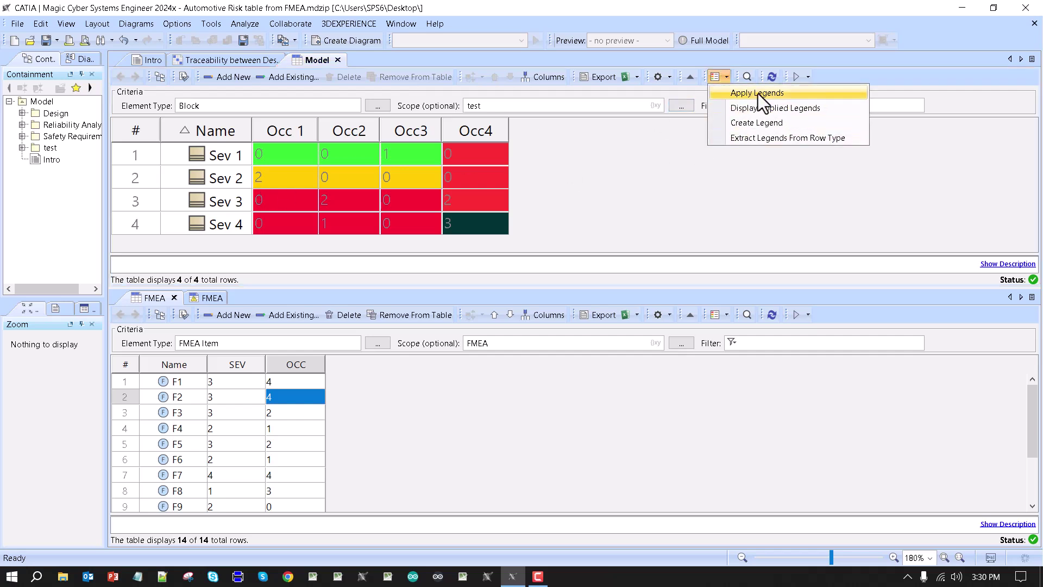
click(765, 109)
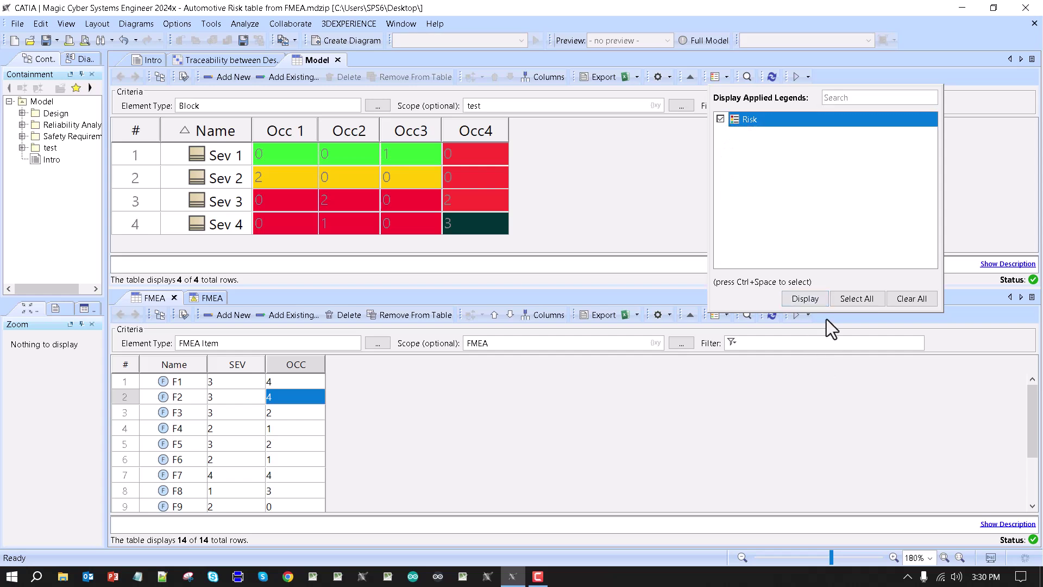
click(807, 300)
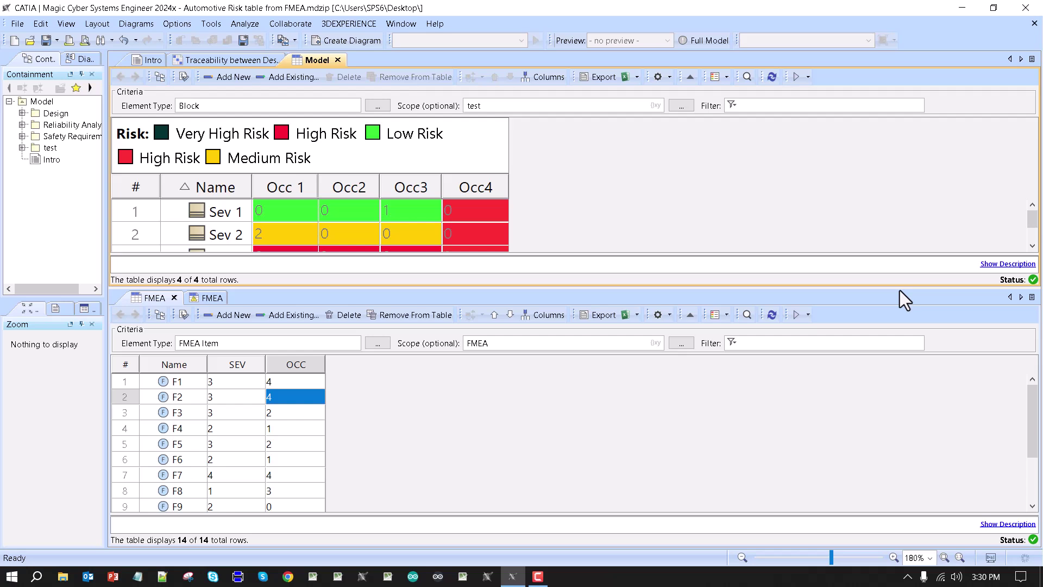
drag(898, 287, 906, 382)
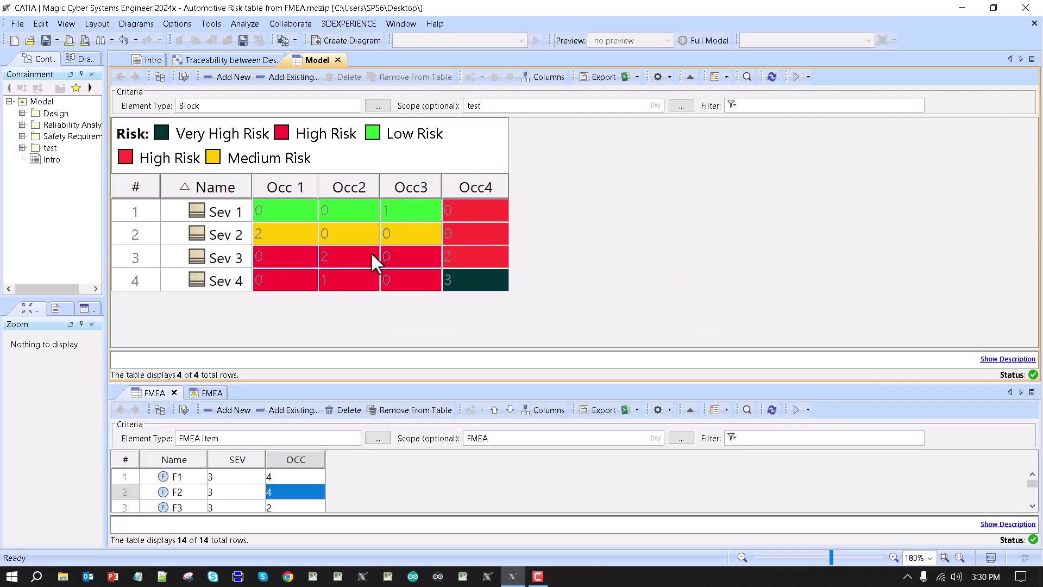
Step: Open the Risk legend's specification and the Low Risk legend item's properties
right_click(503, 148)
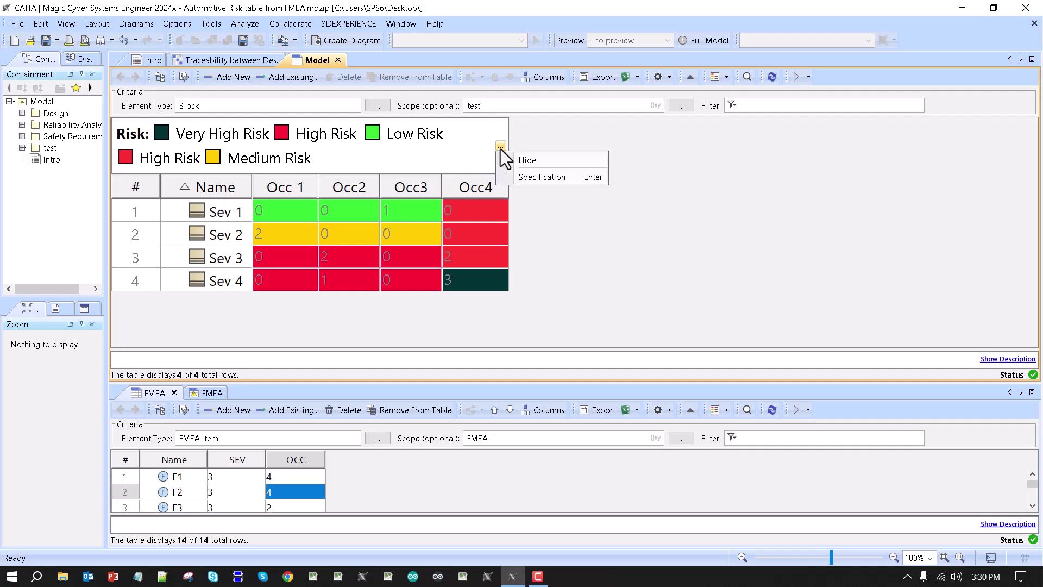
click(549, 179)
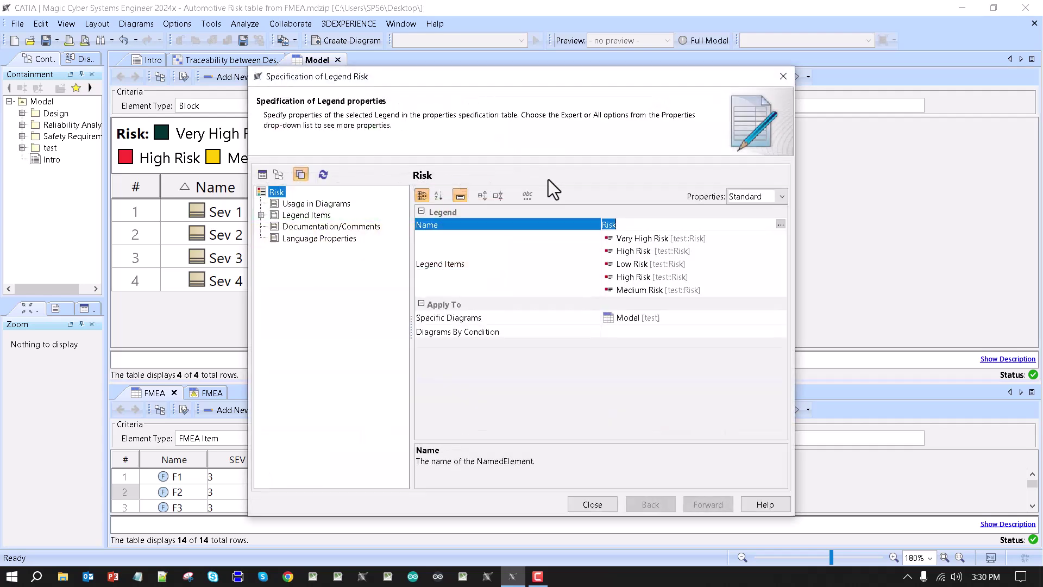
click(635, 265)
double_click(740, 265)
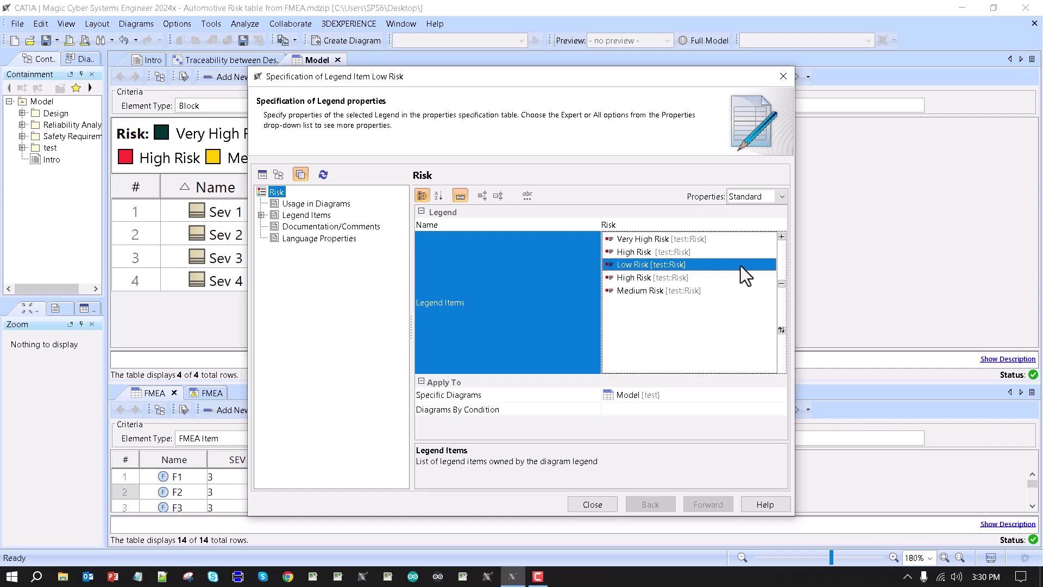
drag(418, 77, 714, 85)
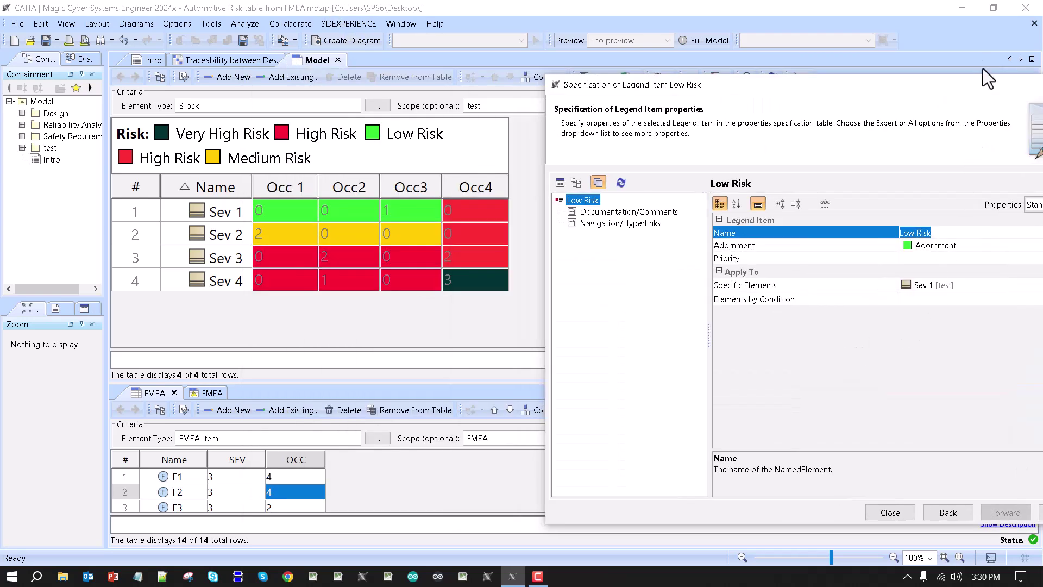
drag(974, 82, 871, 62)
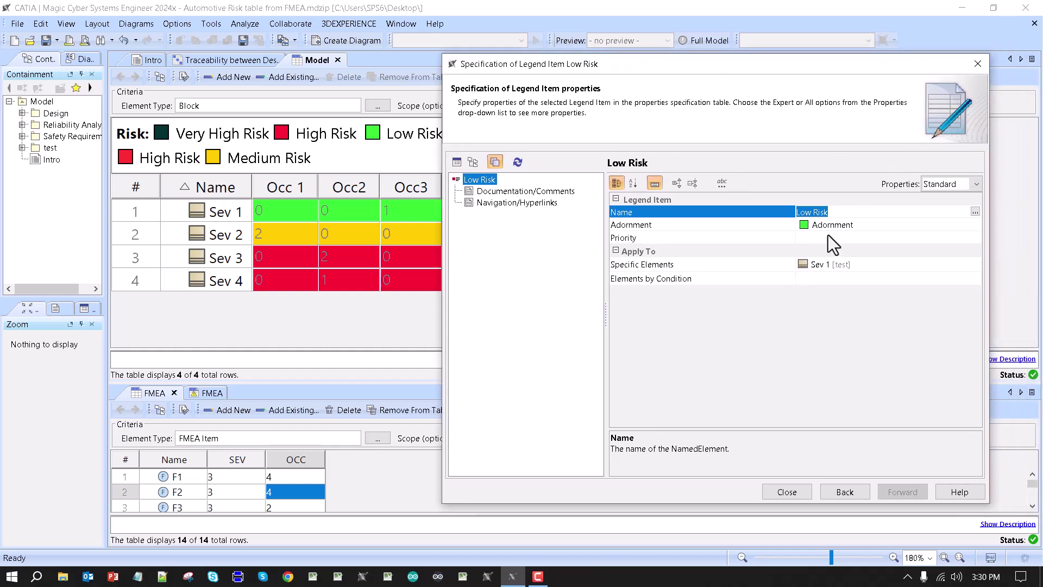
Step: Show Expert-level properties for Low Risk, then close its specification window
click(959, 187)
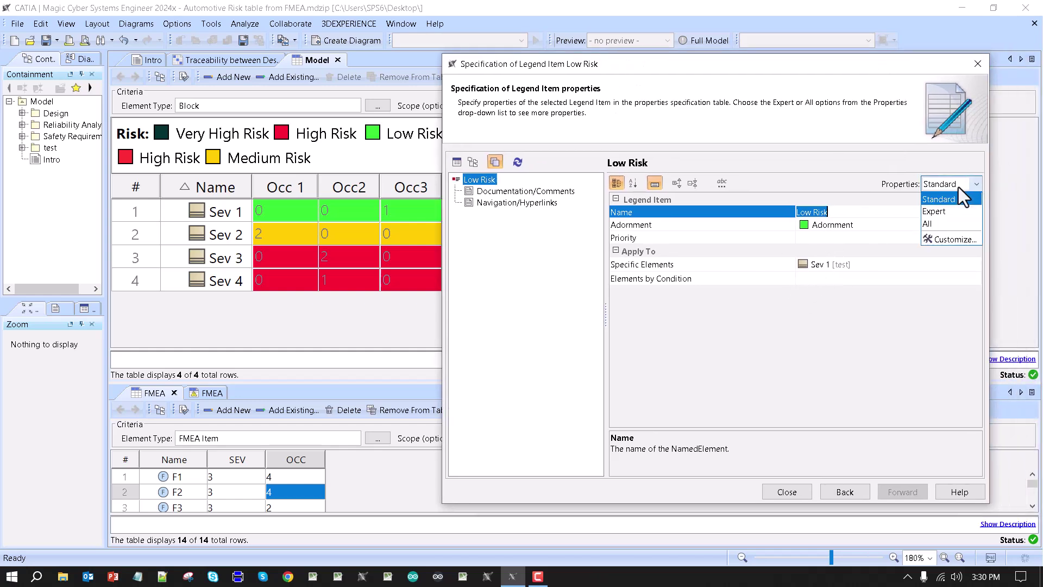
click(943, 214)
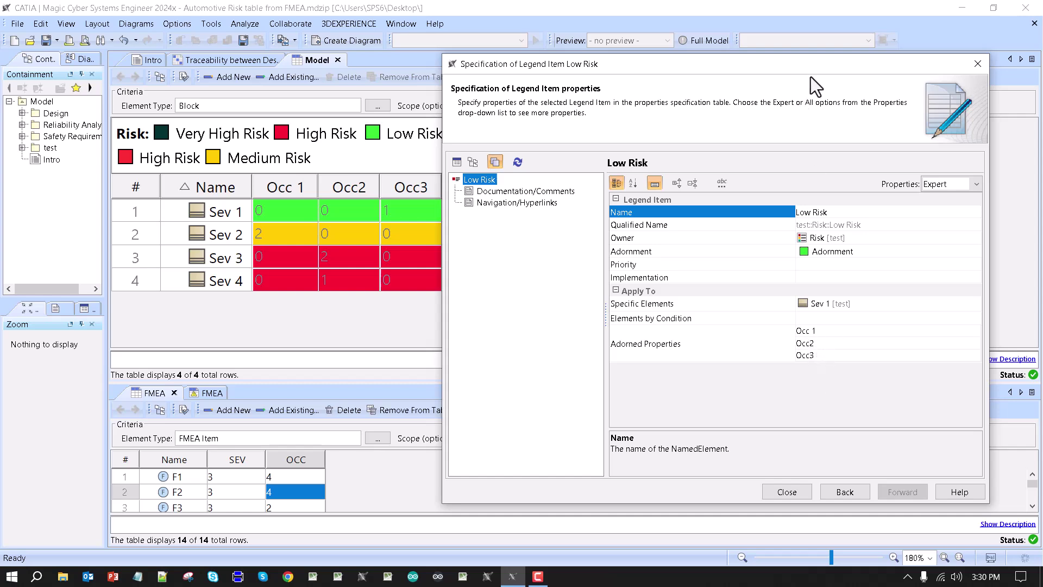
drag(819, 71, 910, 126)
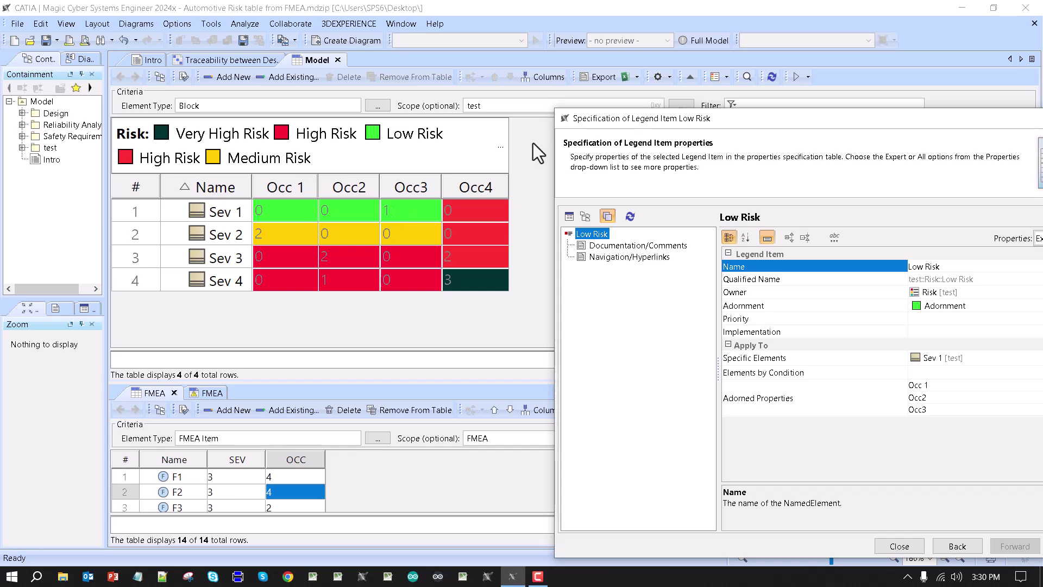
drag(851, 122, 761, 93)
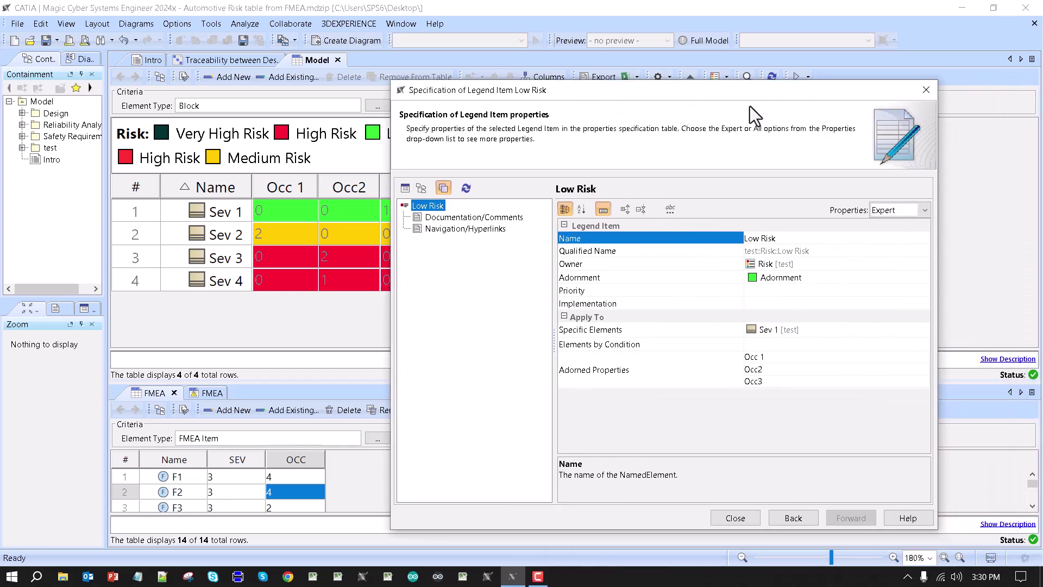
click(927, 90)
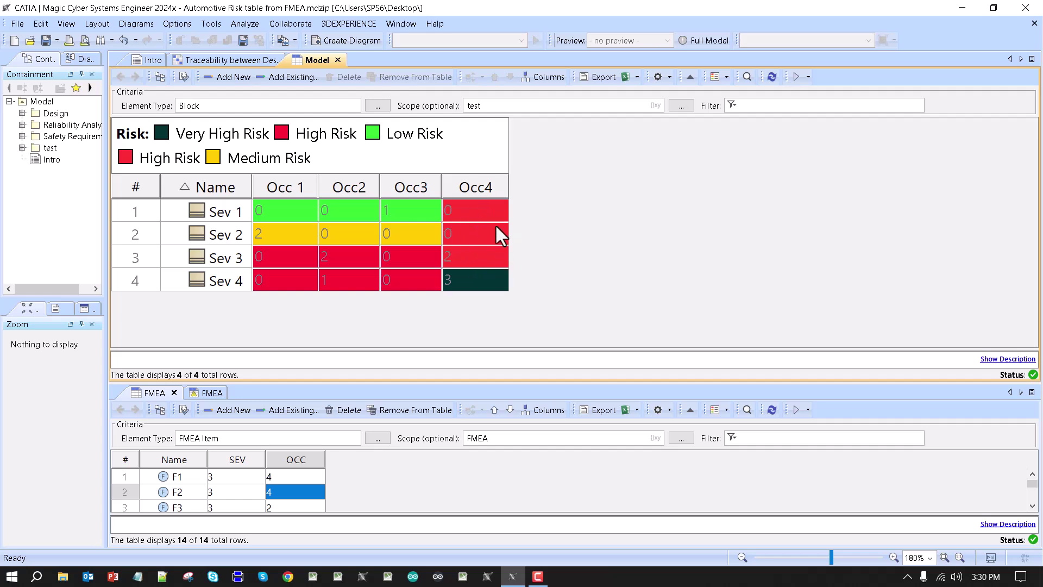
Step: Hide the Risk legend from the matrix and enlarge the description area below the table
click(726, 79)
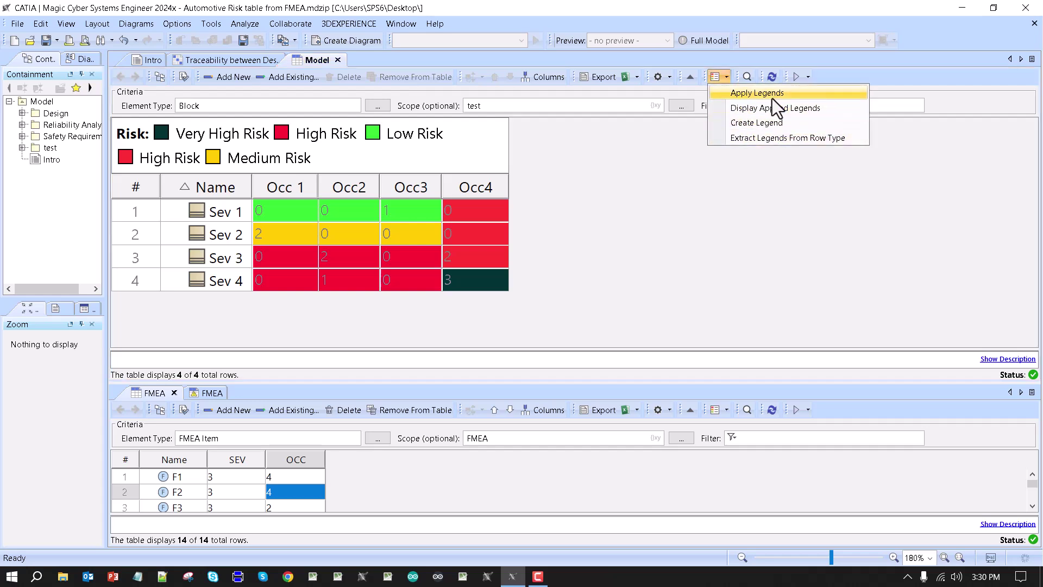
click(476, 145)
click(503, 146)
click(519, 162)
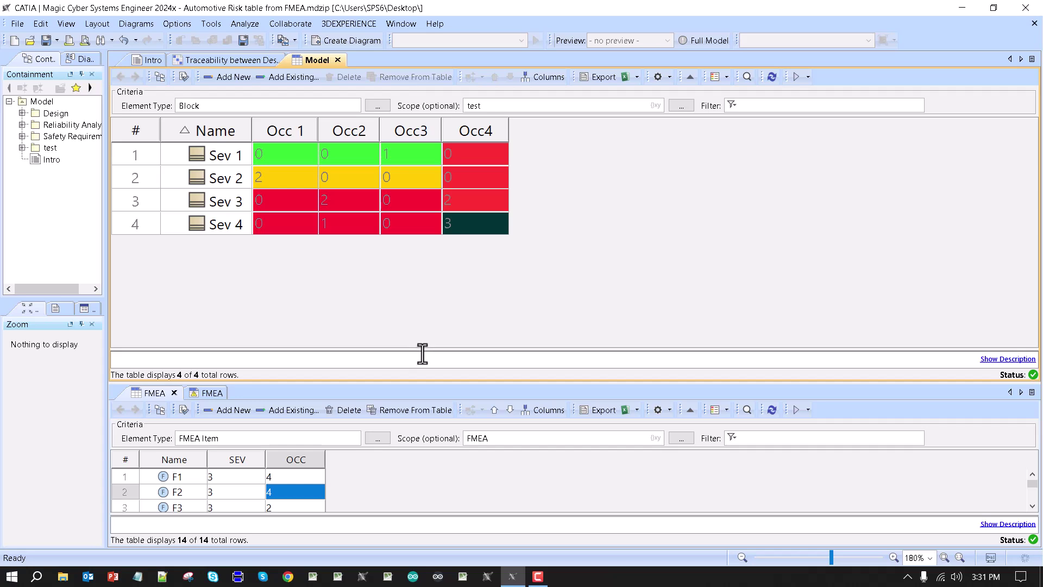
drag(424, 351, 429, 307)
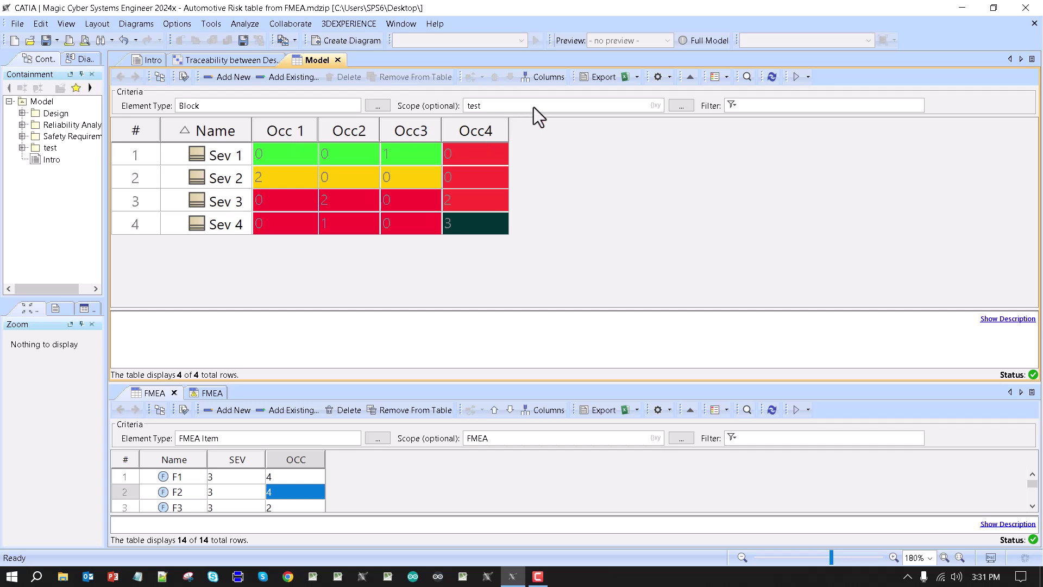
right_click(276, 136)
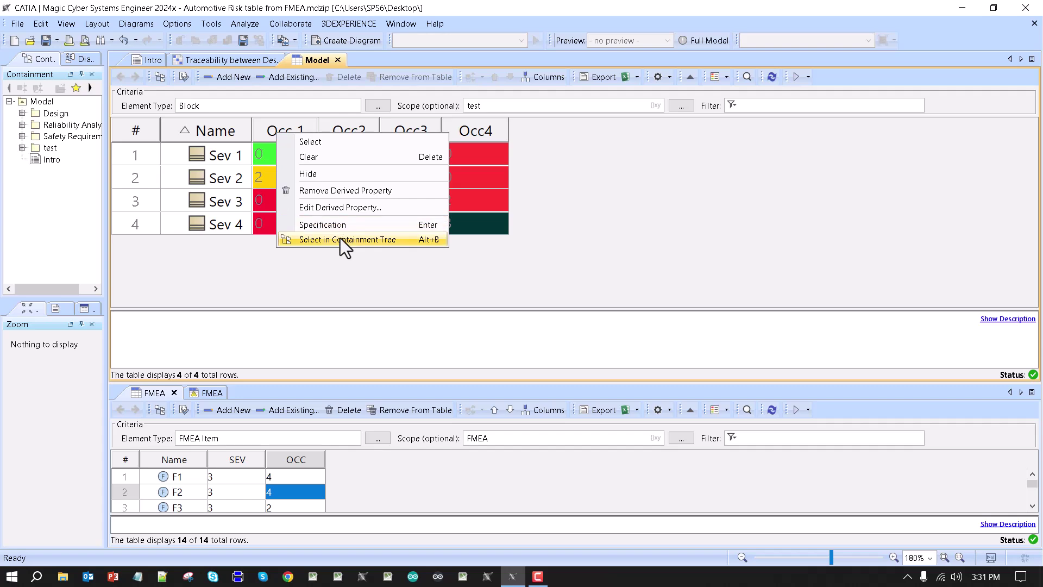
click(335, 209)
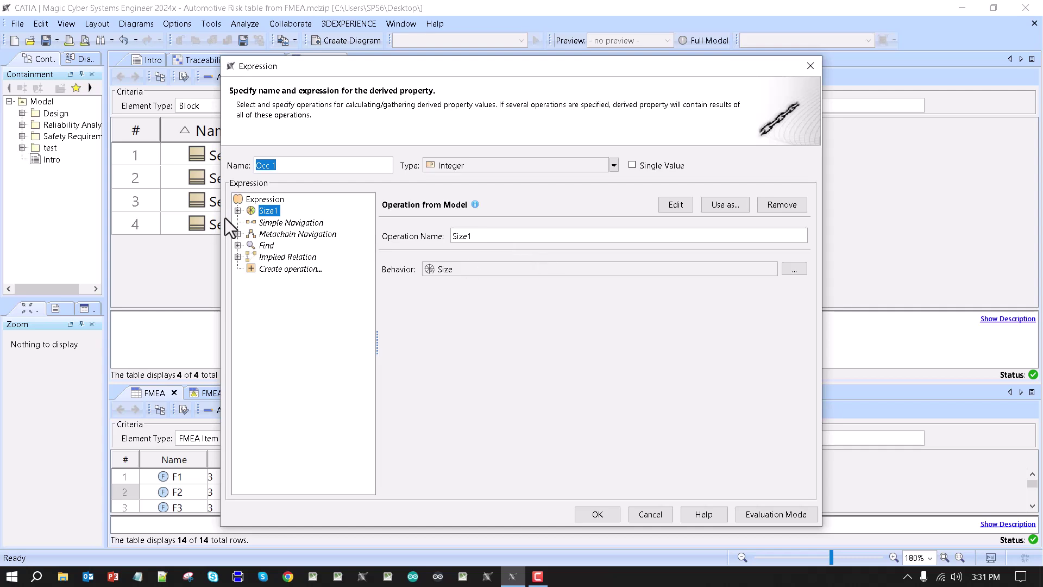
drag(377, 67, 515, 14)
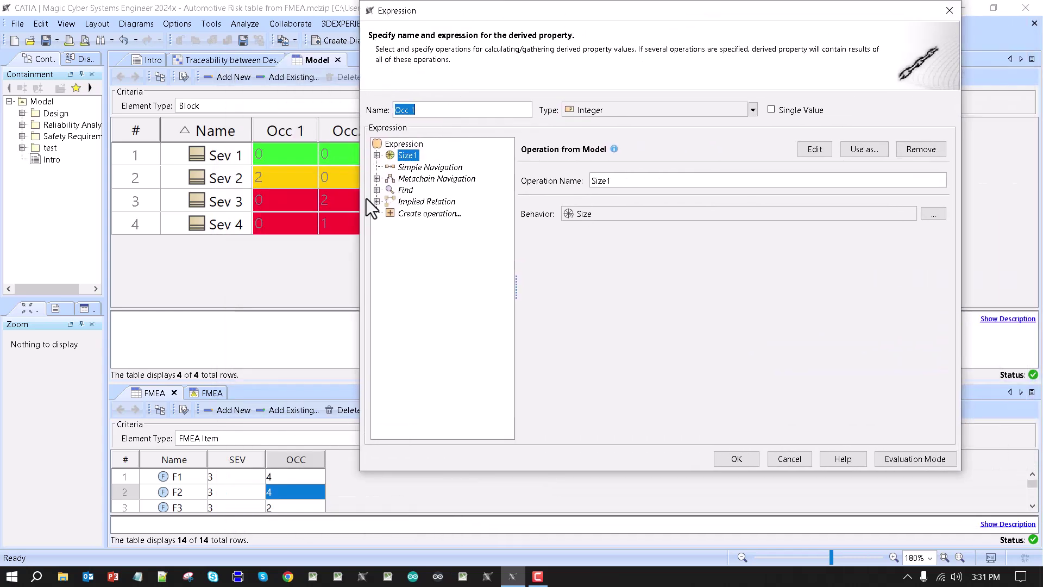
click(377, 156)
click(390, 167)
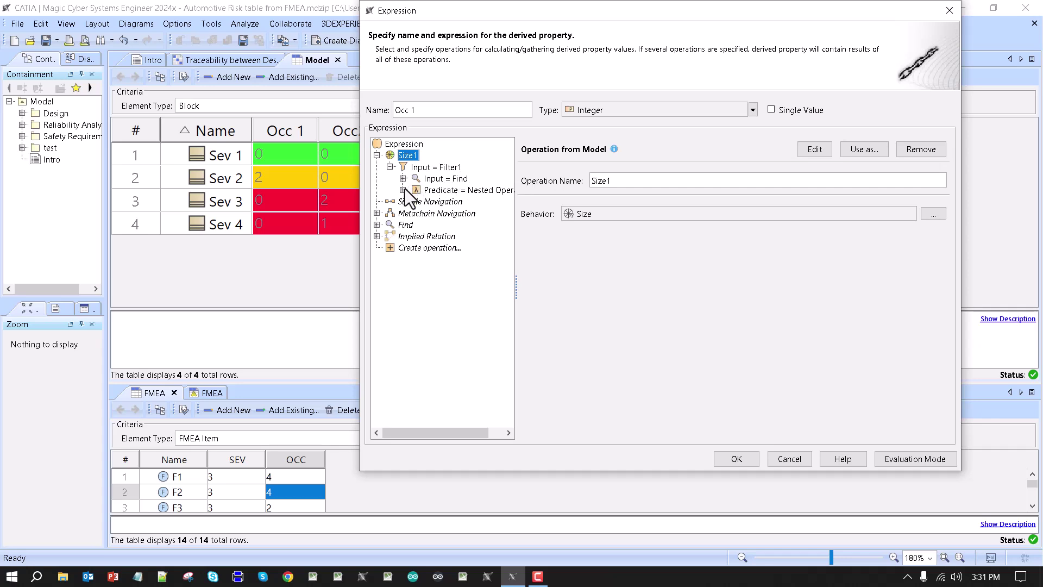
click(403, 178)
click(434, 181)
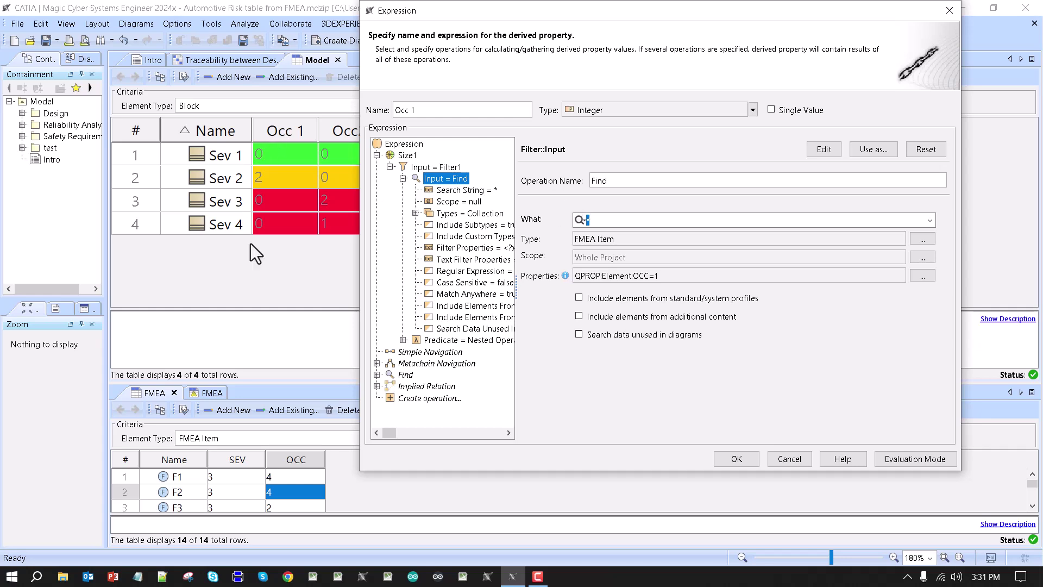
click(404, 341)
click(403, 341)
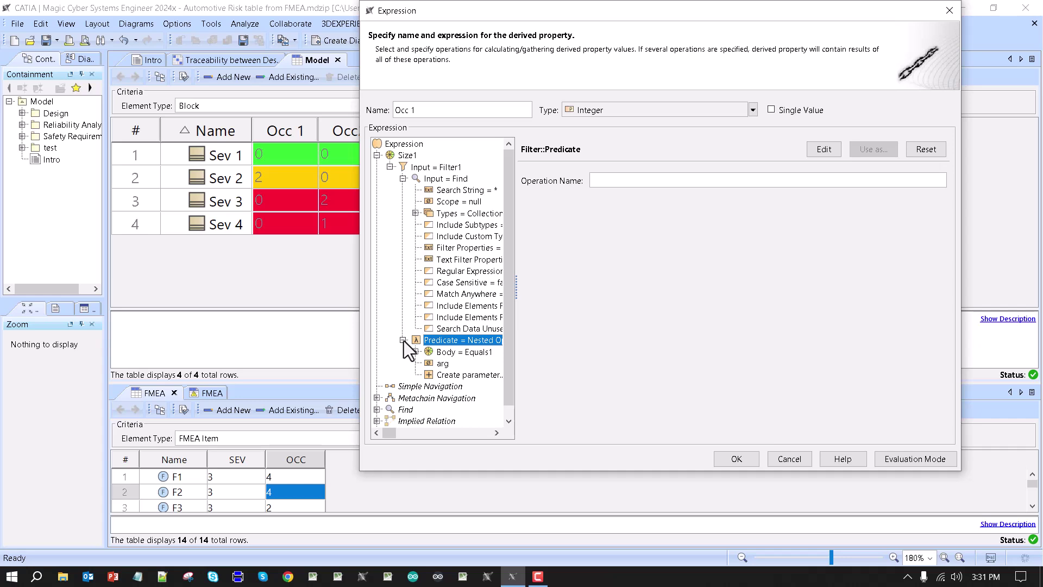
click(417, 352)
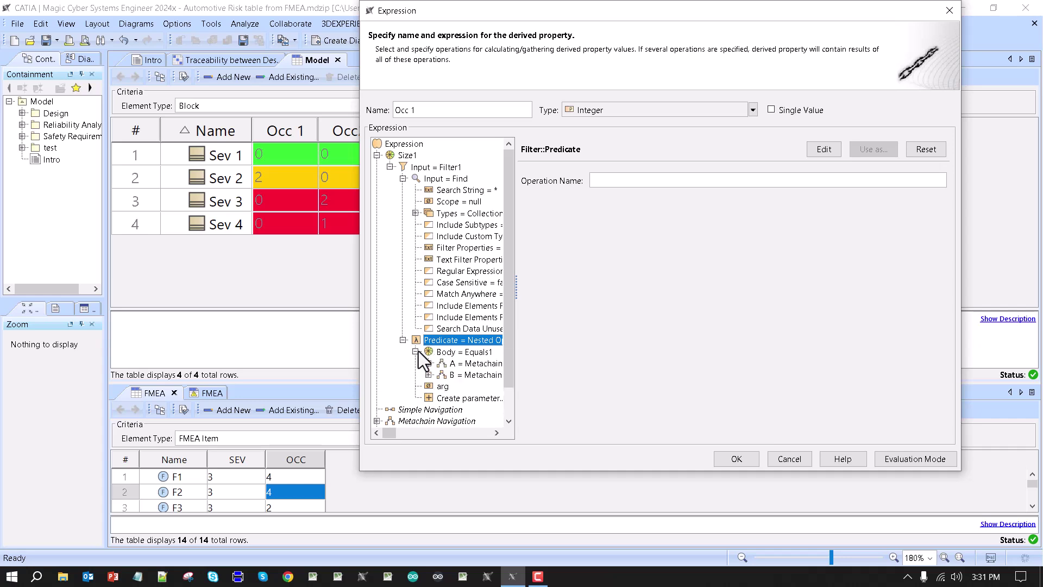
click(439, 353)
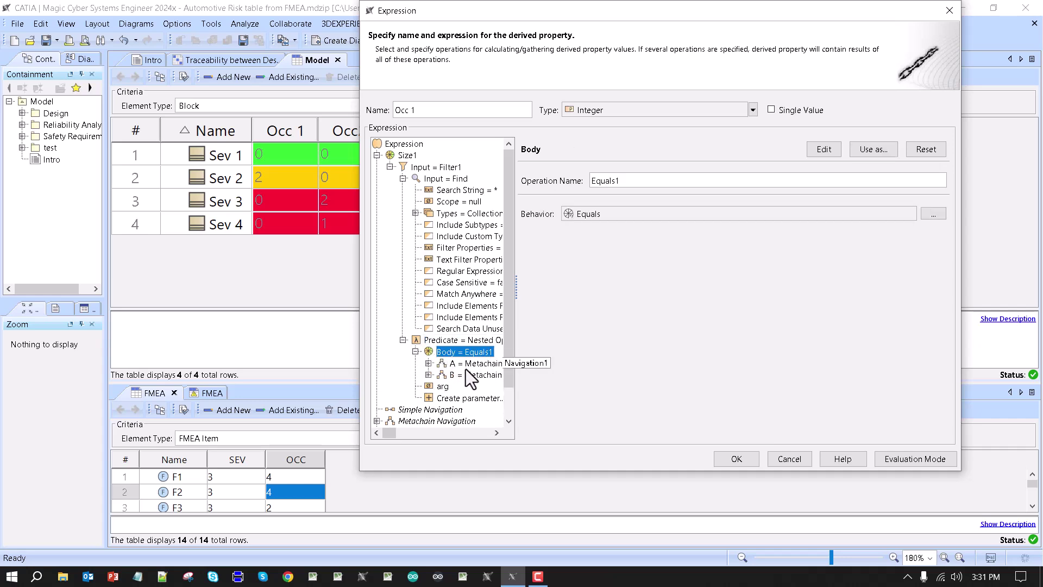
click(442, 386)
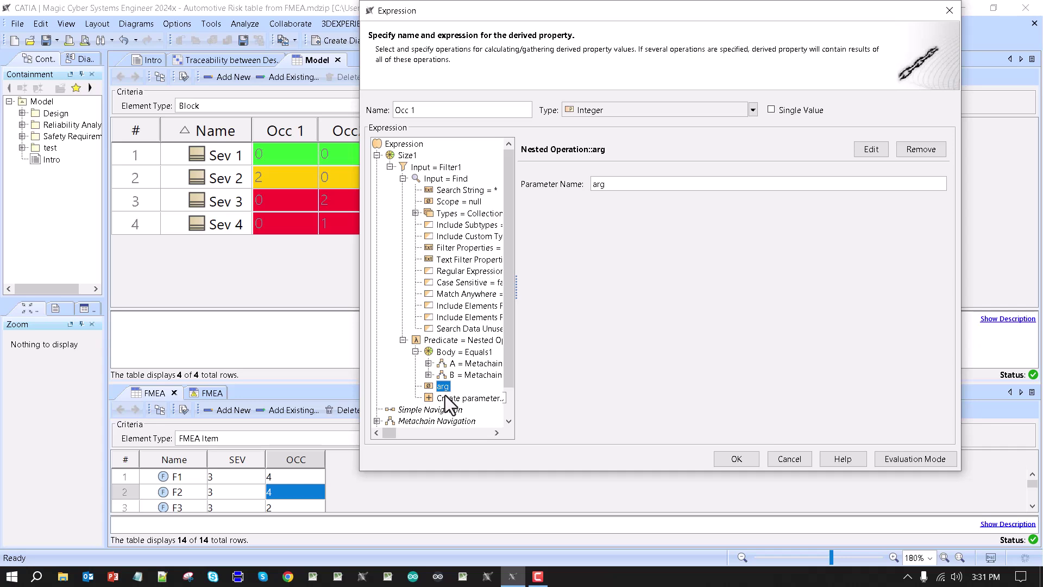
click(441, 373)
click(446, 365)
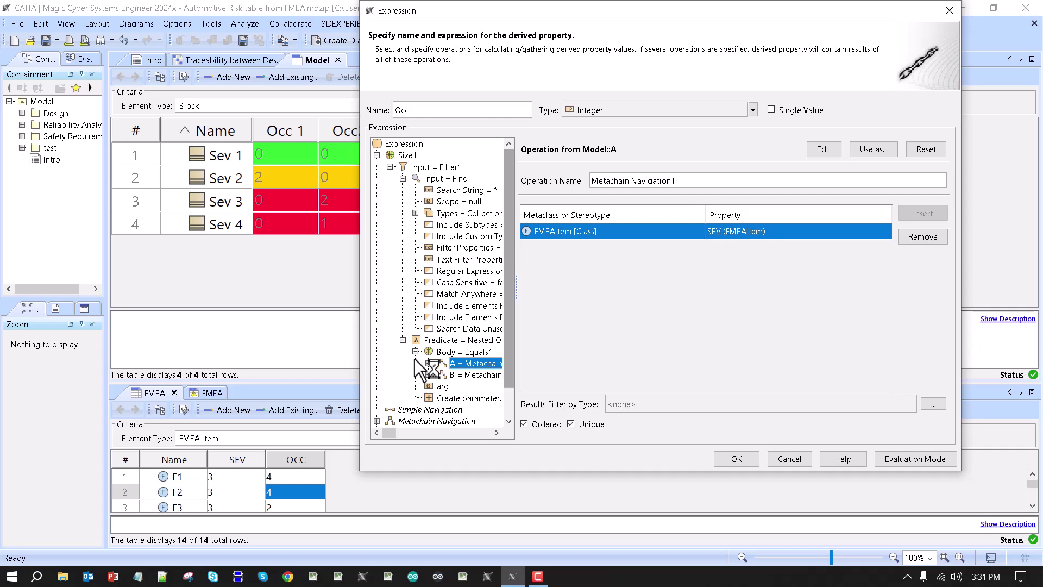
click(429, 375)
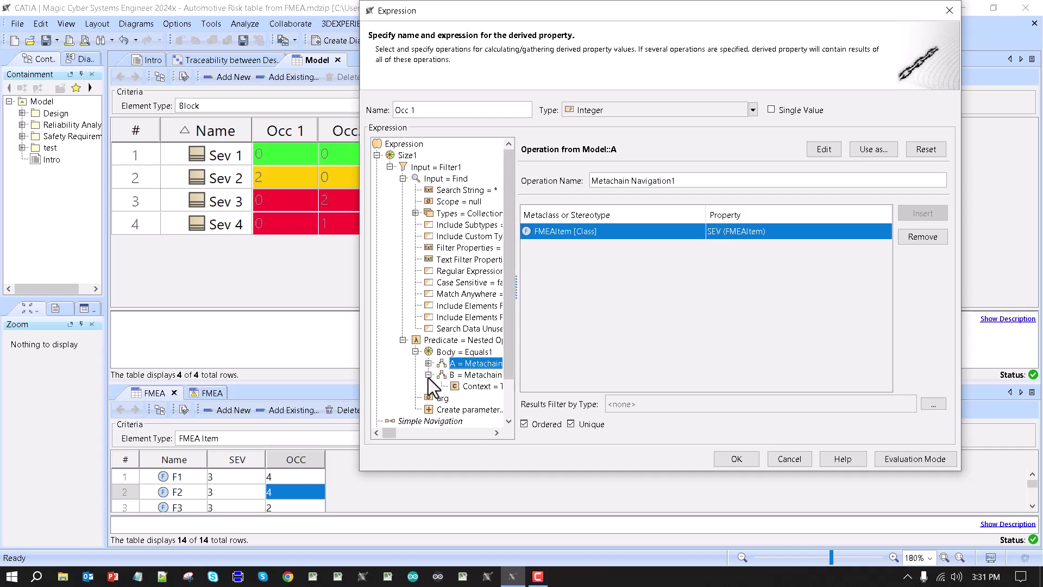
click(469, 375)
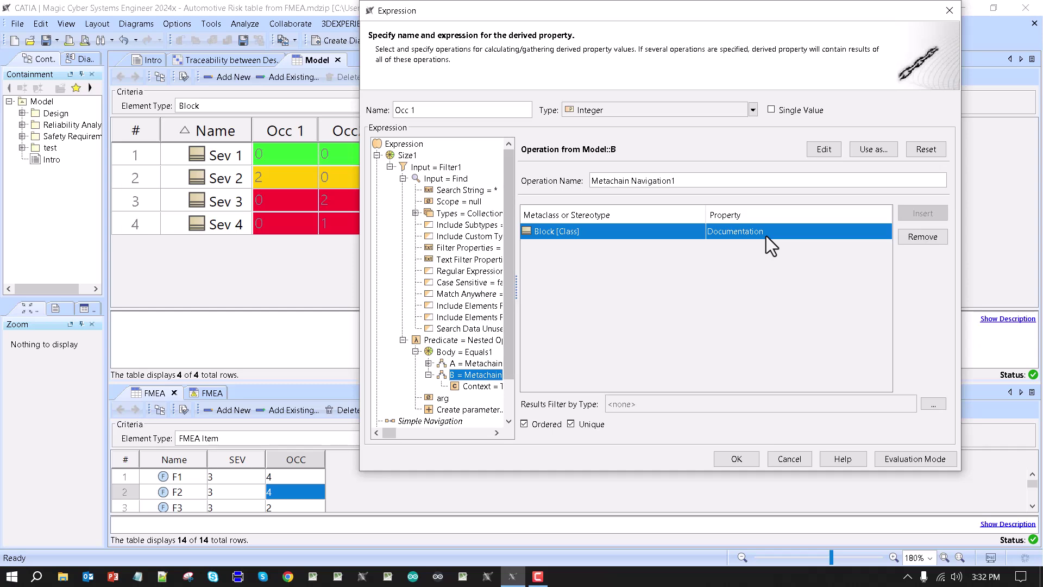
click(738, 460)
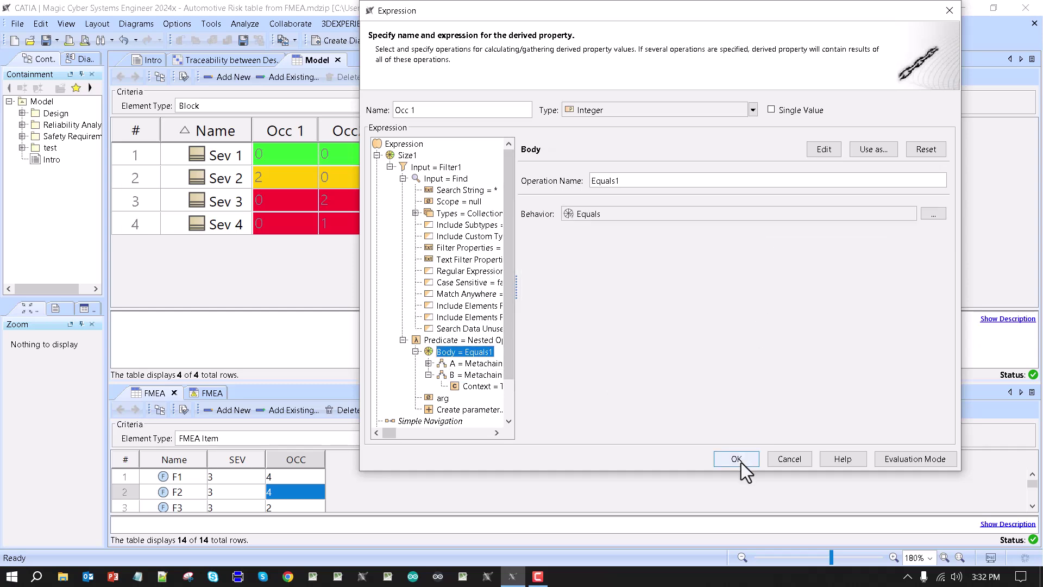
click(738, 458)
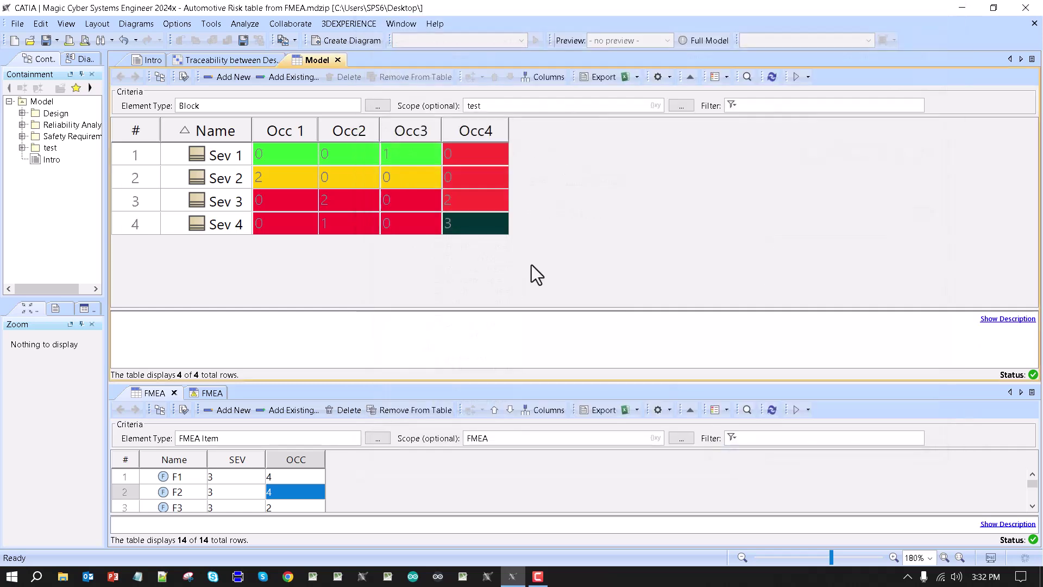